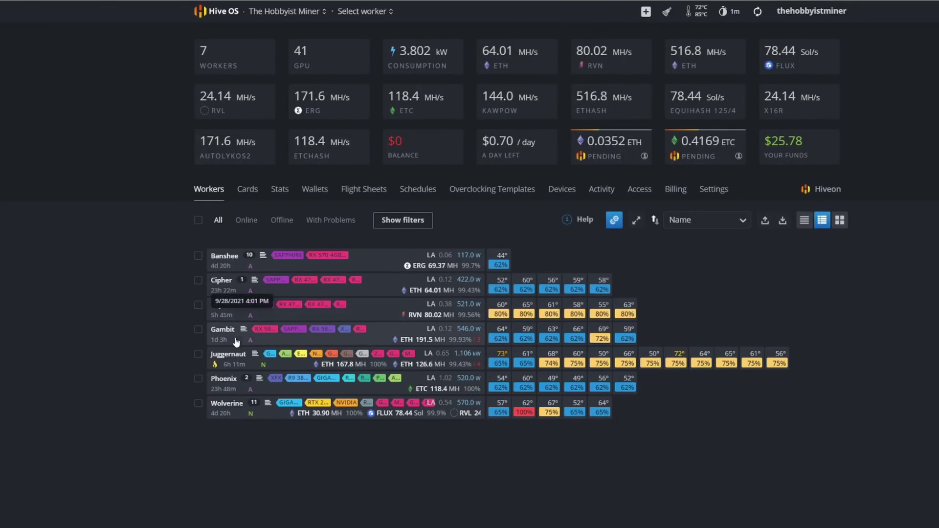
Step: Open the Phoenix rig's Overview showing its six R9 380 GPUs mining ETC near 118 MH/s
click(224, 380)
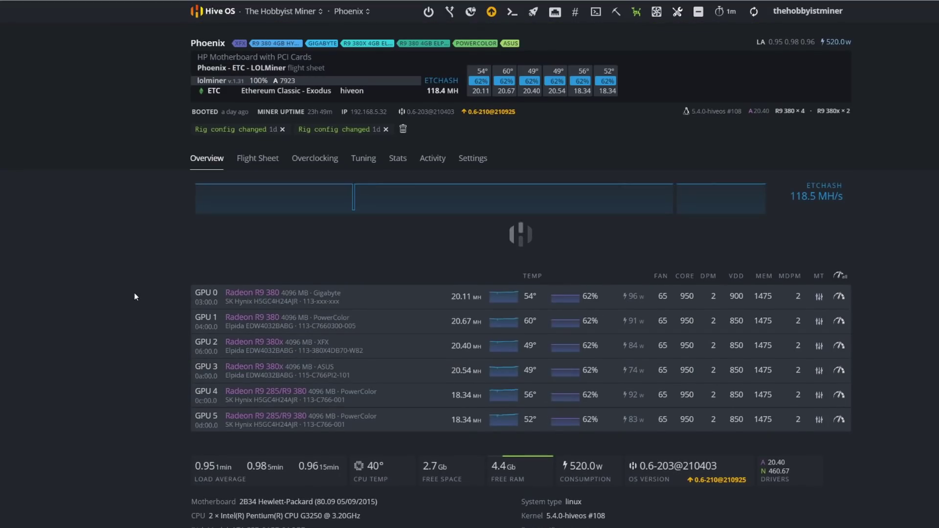
scroll(136, 292, down, 1)
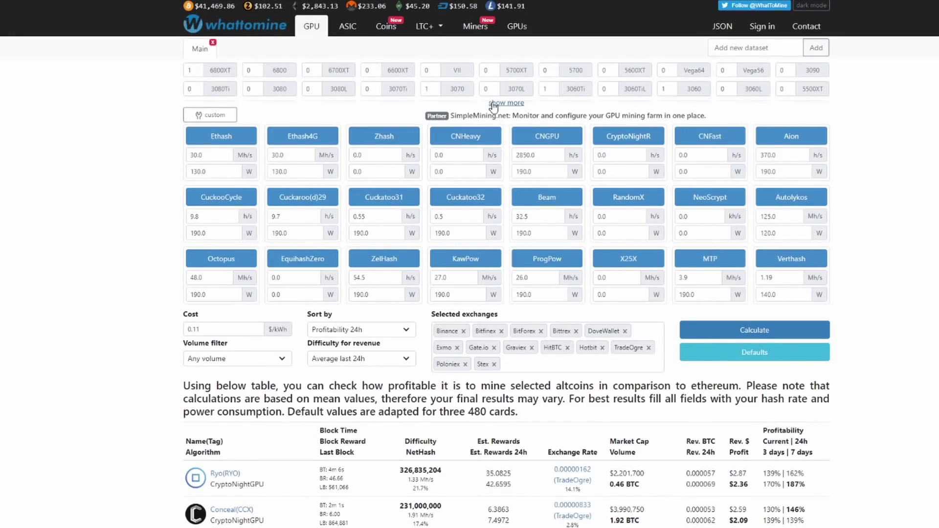
Step: Calculate WhatToMine profitability for one R9 380 and open the top Ethereum Classic row (~$0.69/day)
click(493, 104)
text(6)
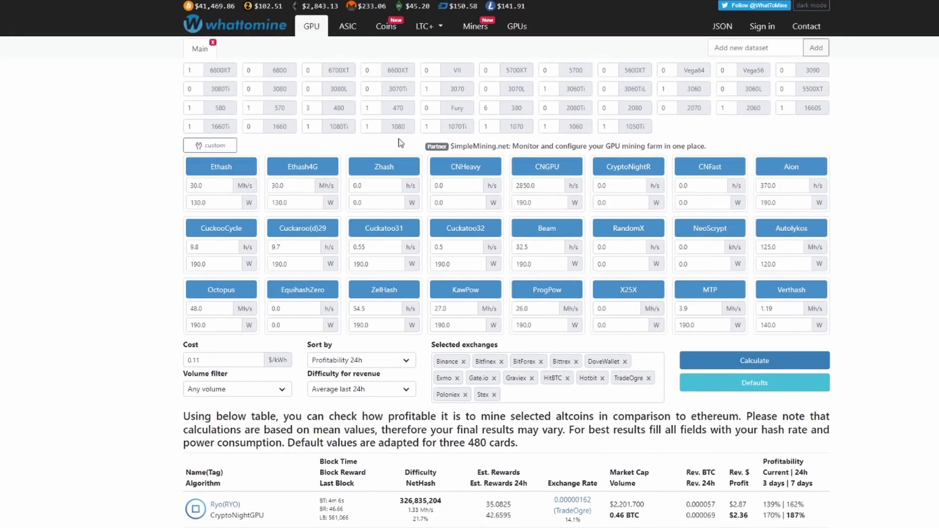
double_click(488, 108)
text(1)
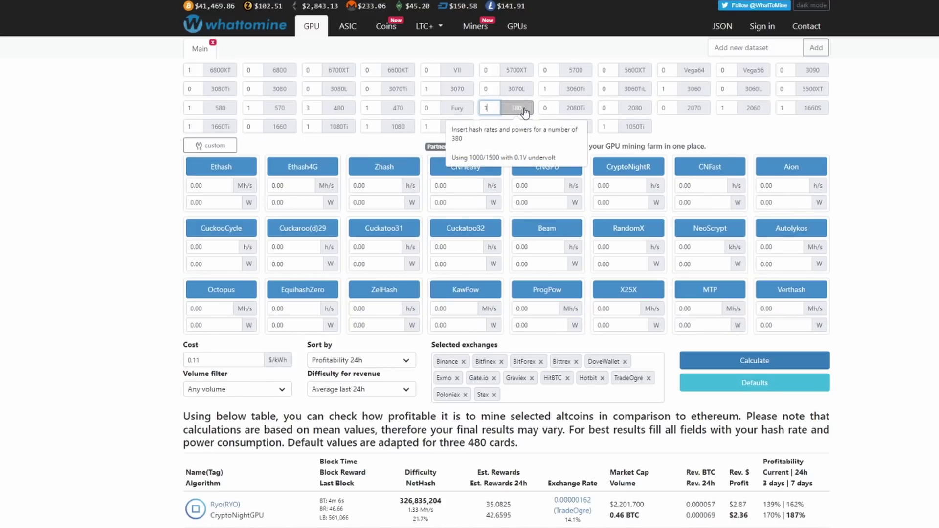
click(524, 109)
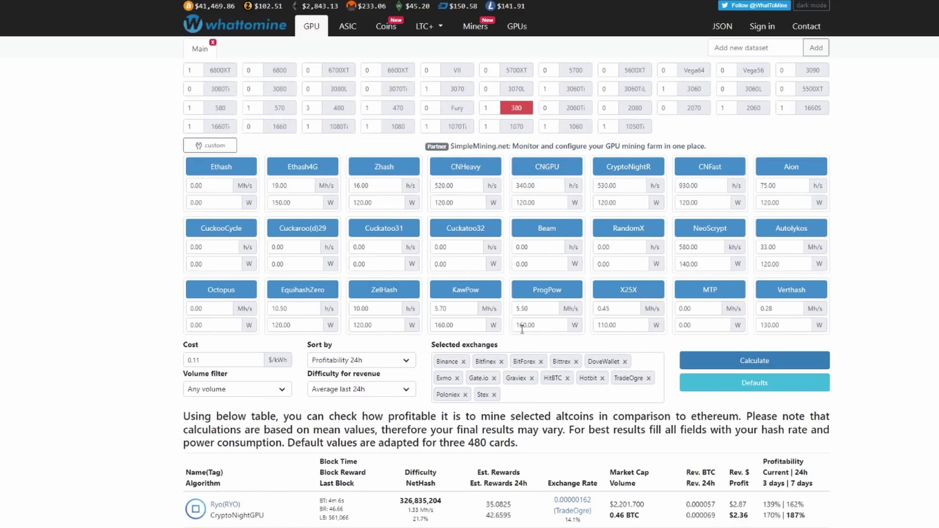
click(755, 360)
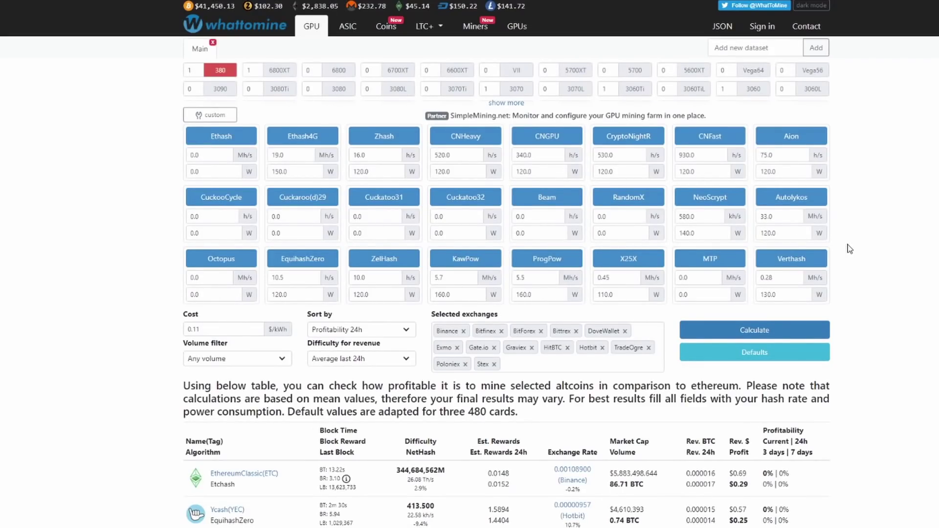
scroll(844, 250, down, 2)
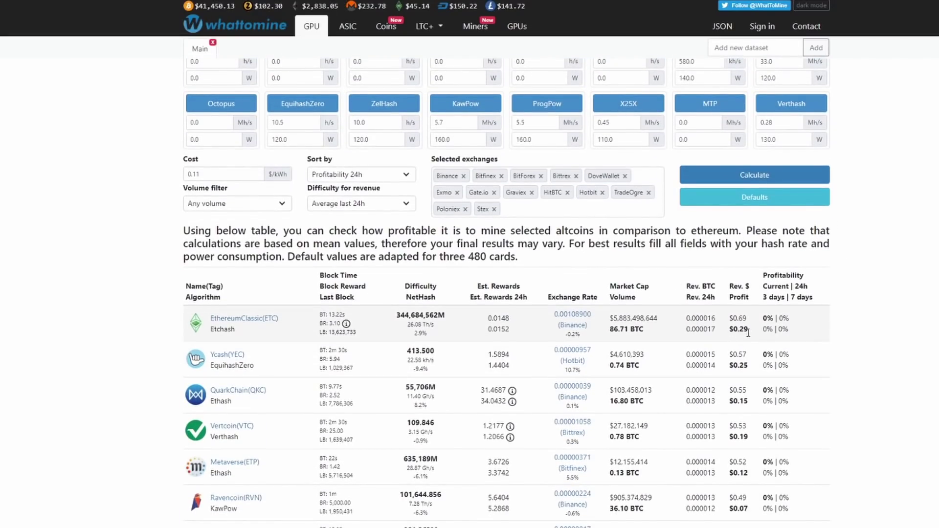
scroll(785, 330, up, 1)
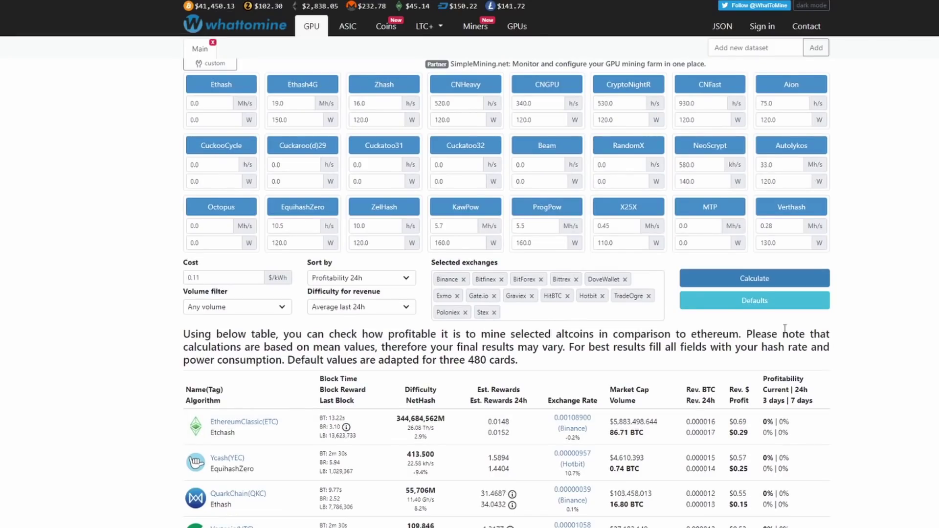
scroll(784, 330, down, 1)
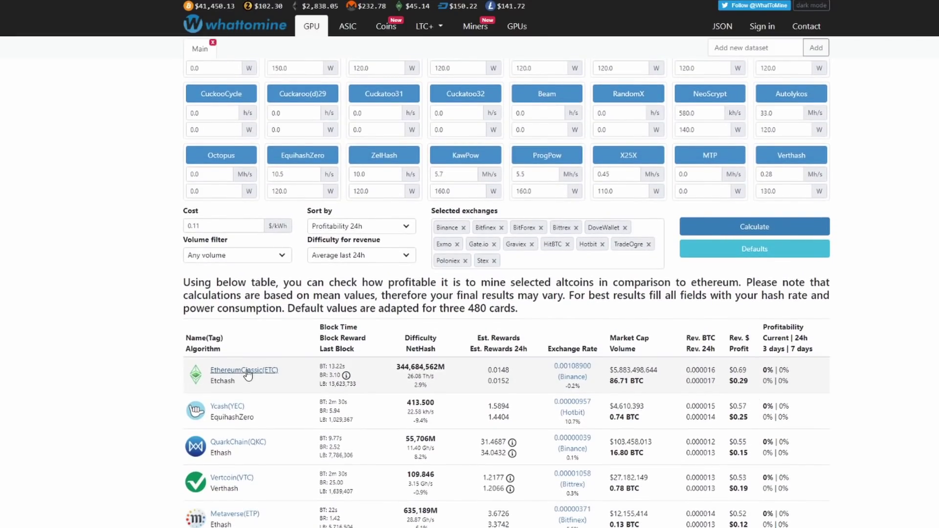
click(365, 364)
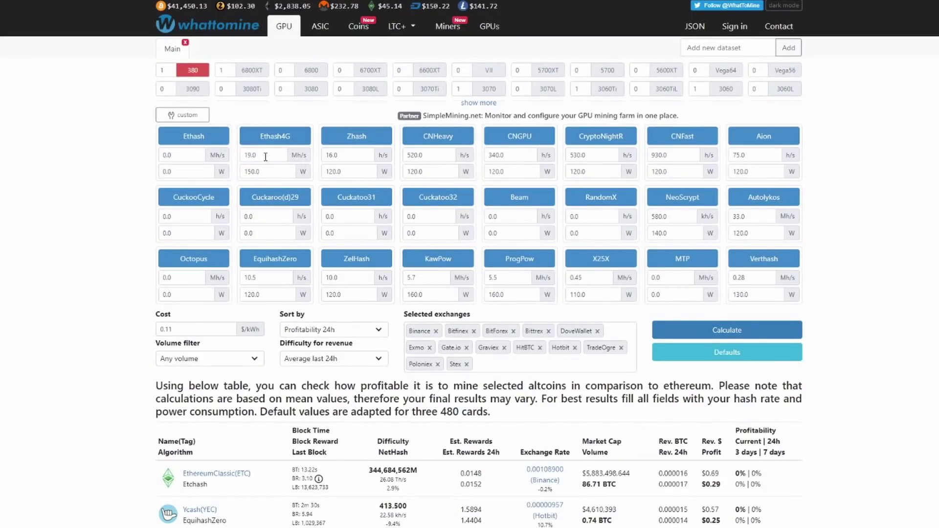
Step: Enter Ethash4G 20.55 MH/s and 94 W and recalculate, putting ETC at ~$0.74/day
double_click(268, 155)
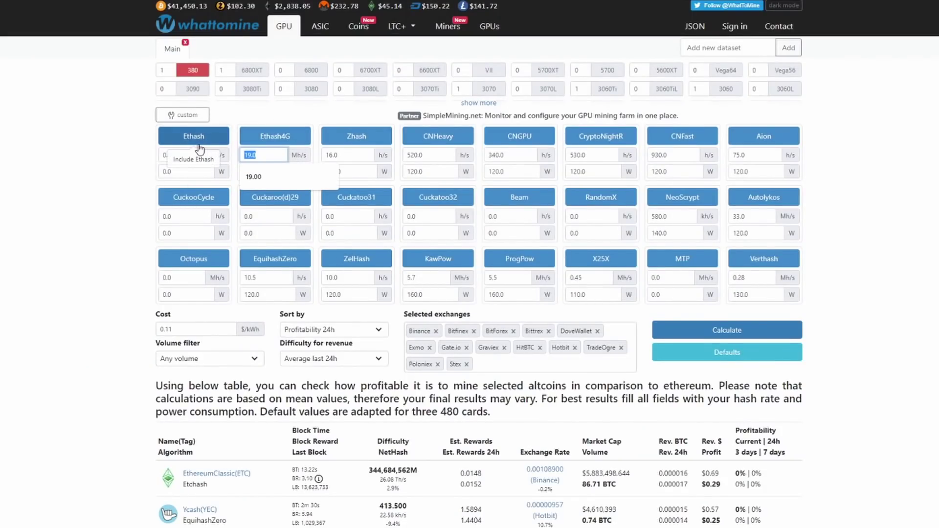
text(20.55)
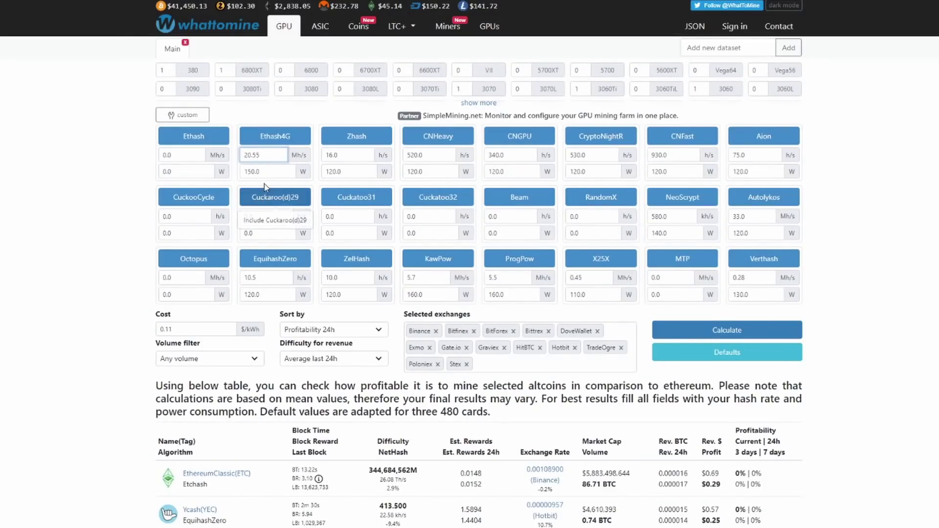
double_click(261, 171)
text(94)
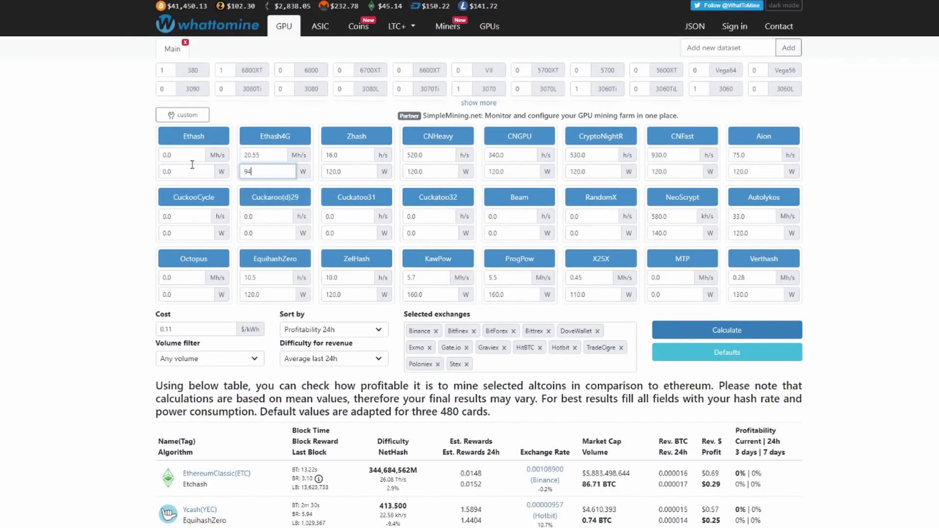
click(740, 328)
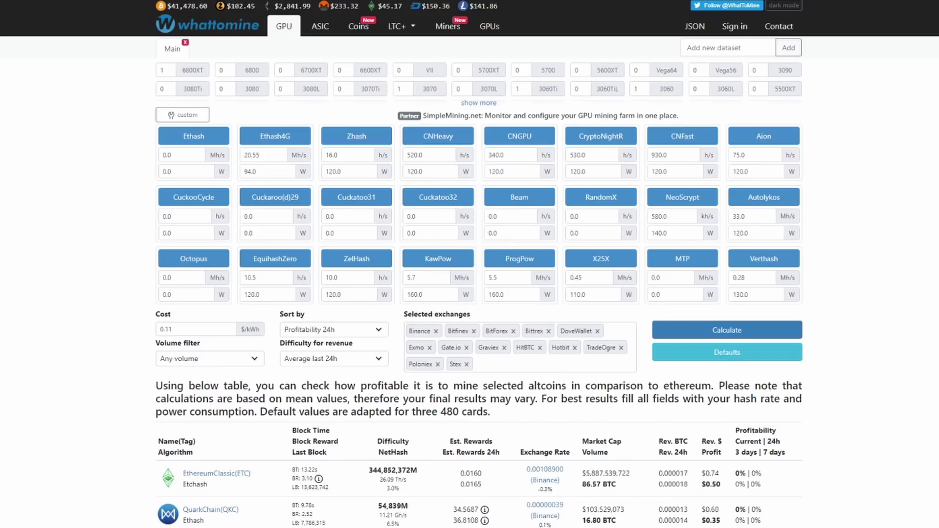
scroll(719, 396, down, 3)
scroll(719, 397, down, 2)
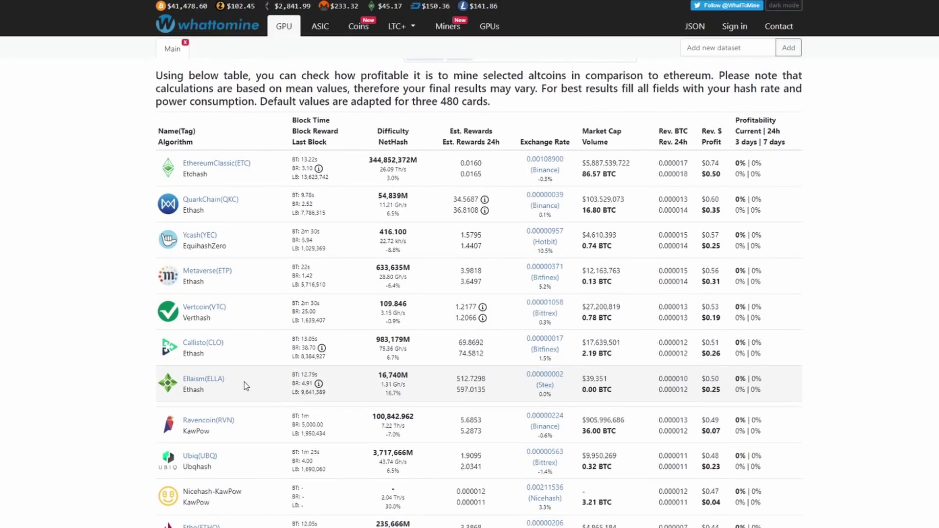
scroll(47, 356, up, 1)
scroll(47, 352, up, 2)
scroll(48, 350, down, 2)
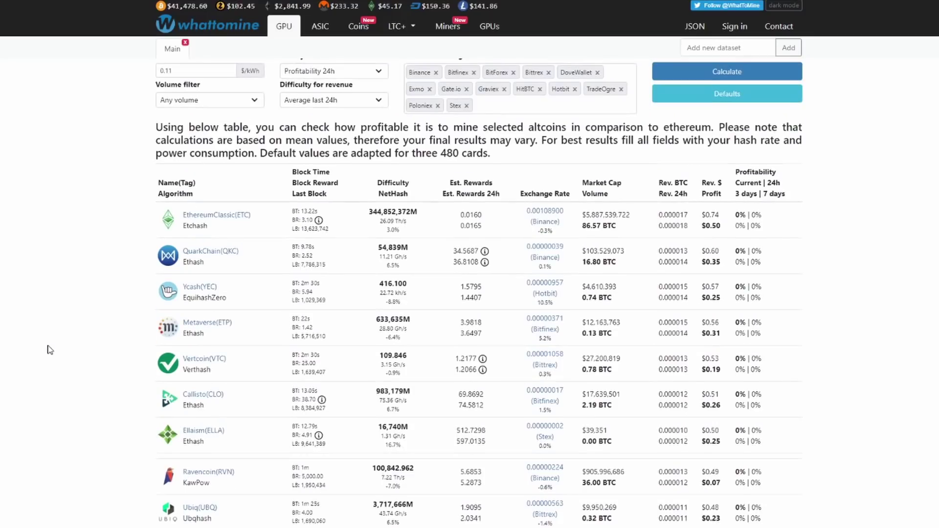
scroll(48, 350, down, 2)
scroll(47, 353, up, 2)
scroll(56, 378, up, 2)
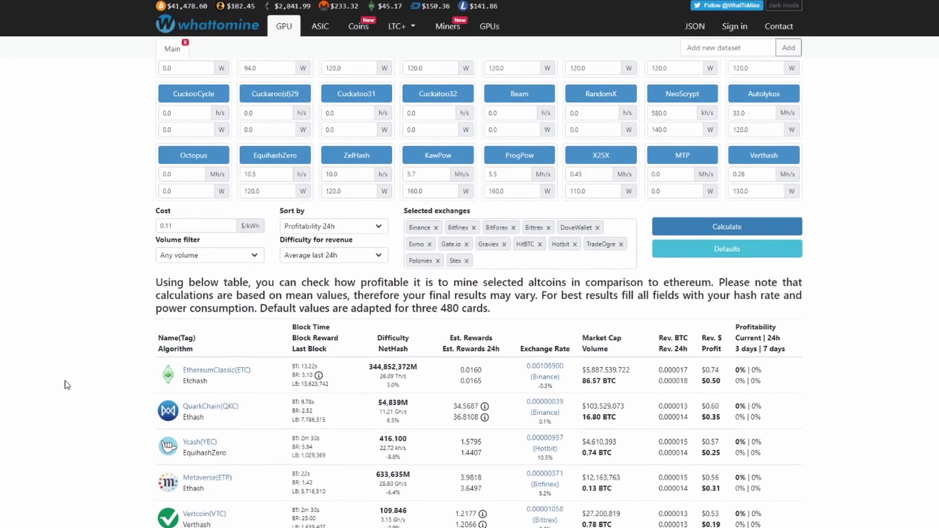
scroll(65, 385, up, 1)
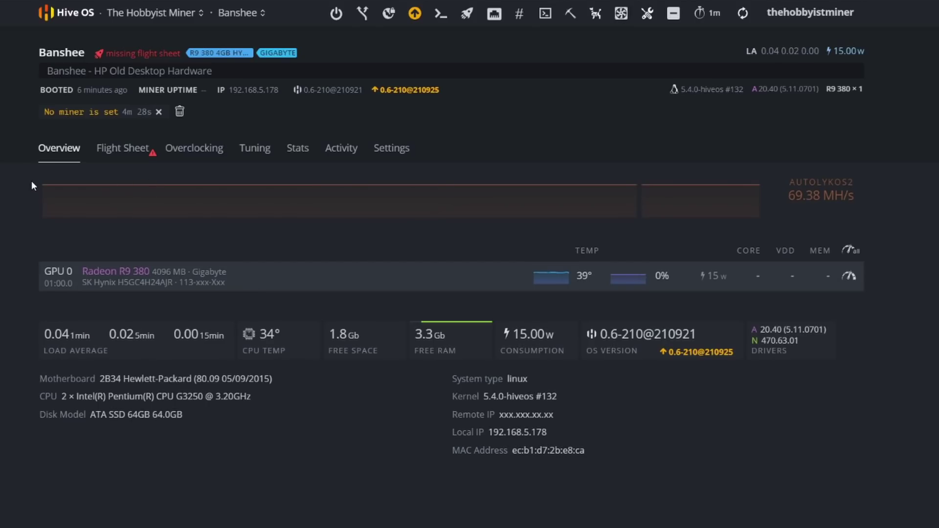
Step: Start editing Banshee's AUTOLYKOS flight sheet and switch its coin to ETC
click(123, 151)
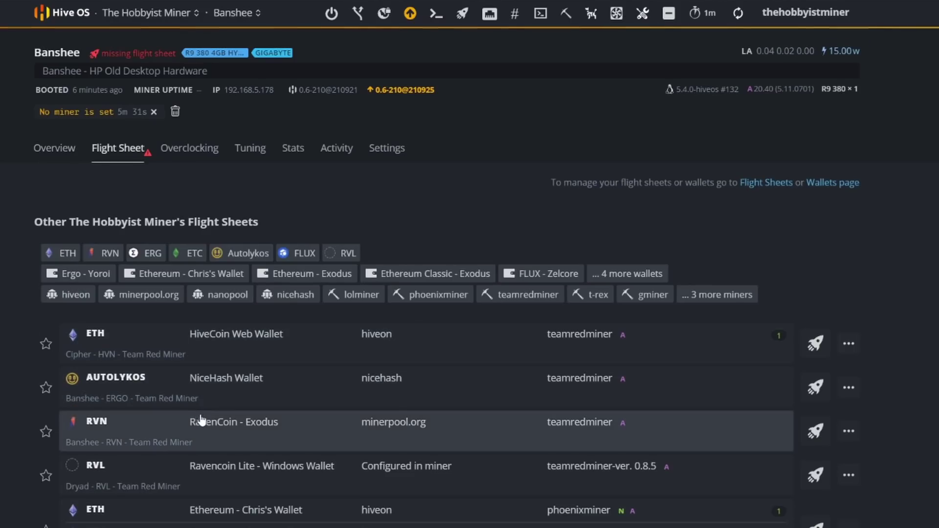
click(843, 395)
click(812, 418)
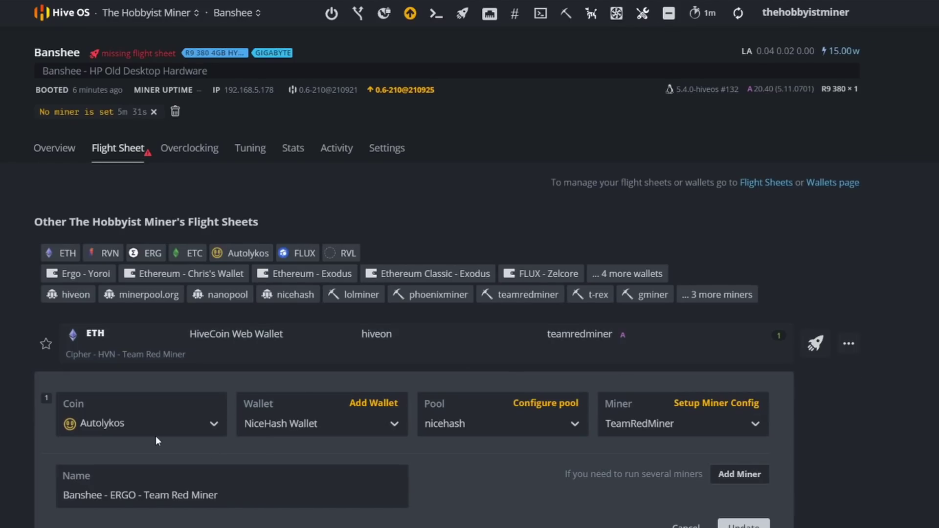
click(204, 421)
click(163, 480)
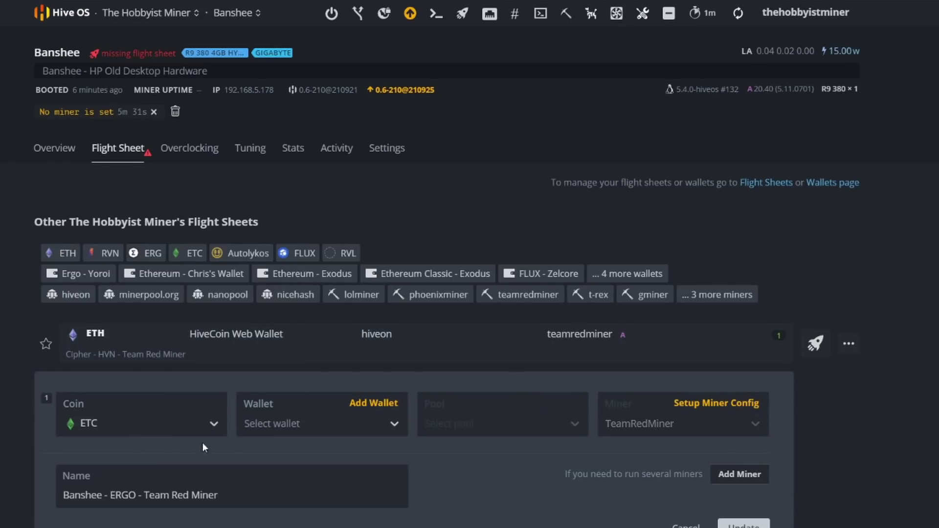
Step: Set the wallet to Ethereum Classic - Exodus and the pool to Hiveon SSL North America
click(294, 423)
click(308, 461)
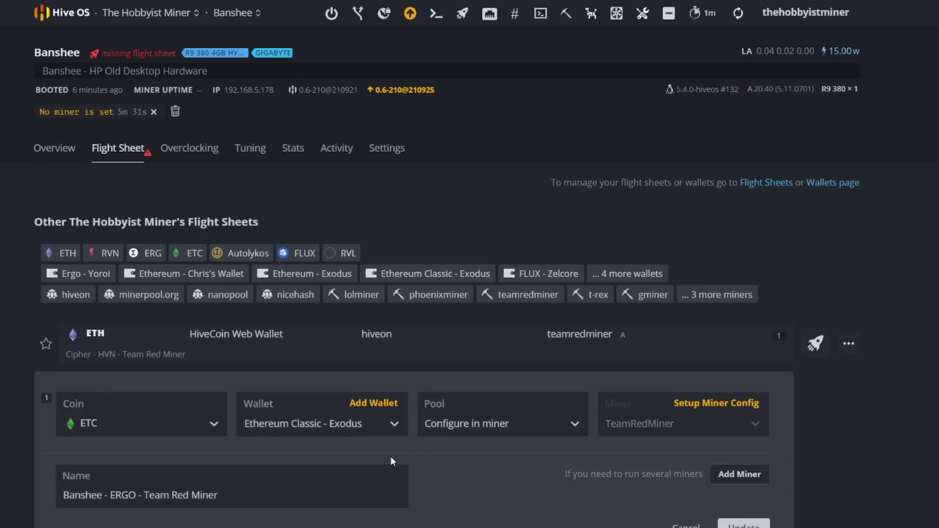
click(487, 423)
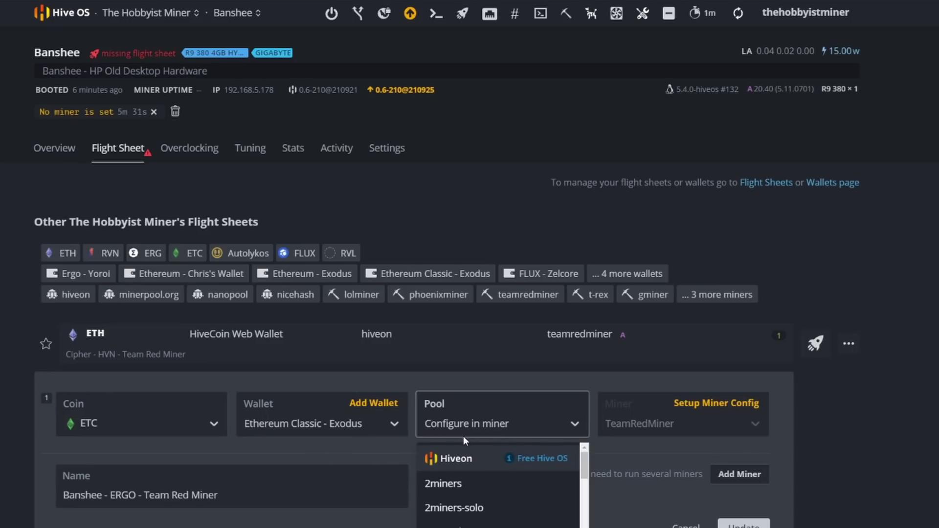
click(469, 459)
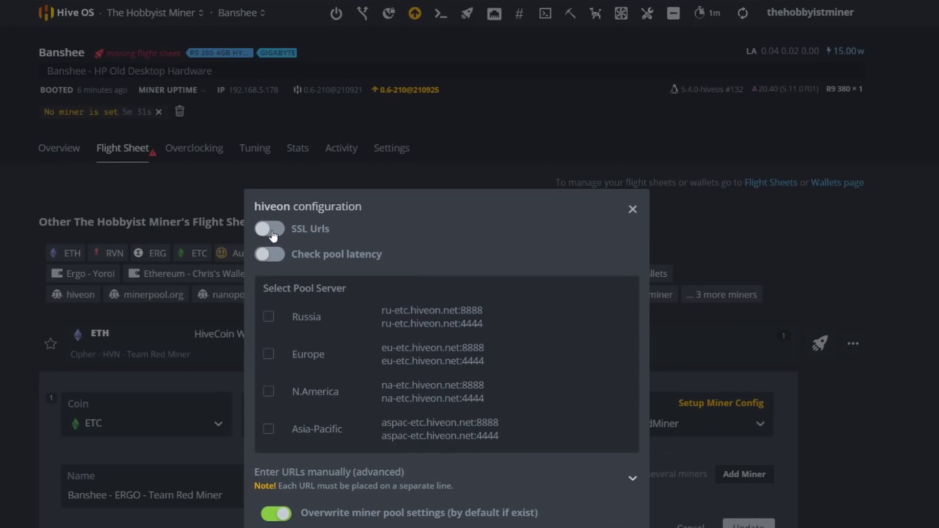
click(271, 244)
click(268, 374)
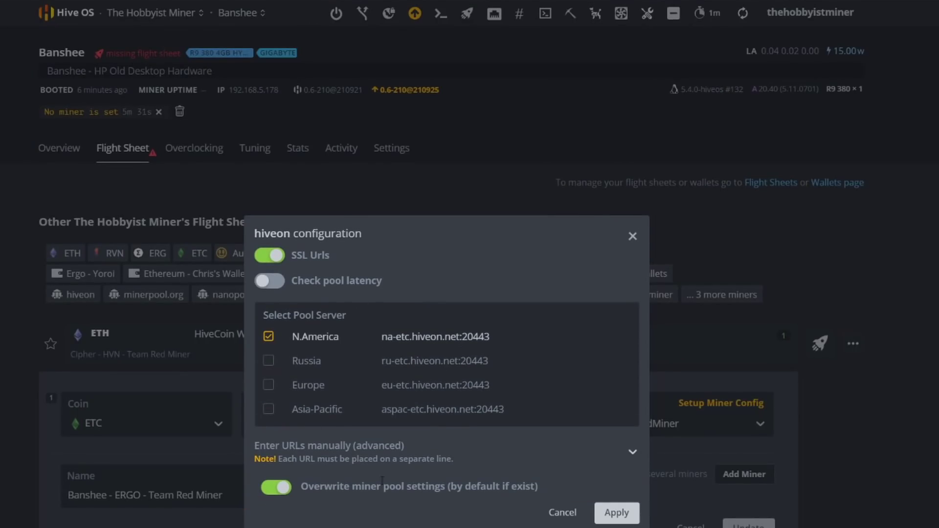
click(617, 513)
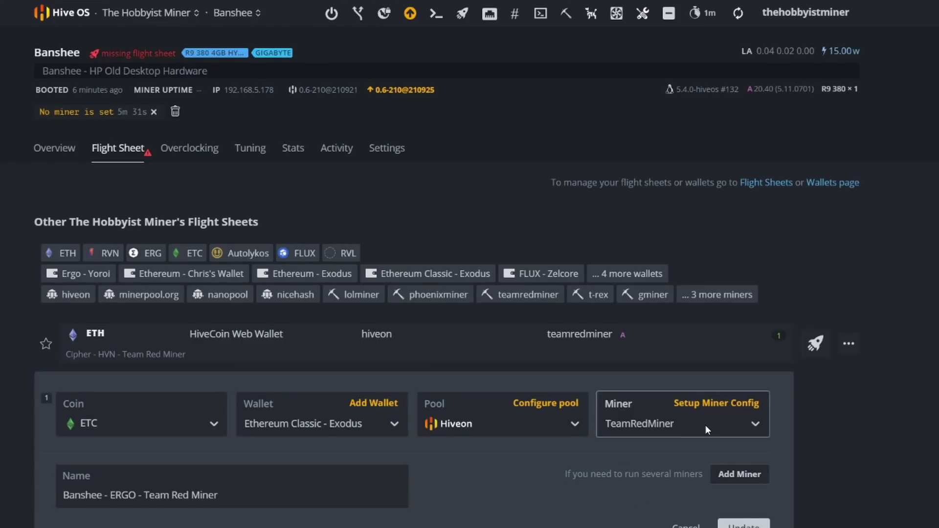
Step: Leave TeamRedMiner unchanged, rename ERGO to ETC, and save the flight sheet
click(717, 405)
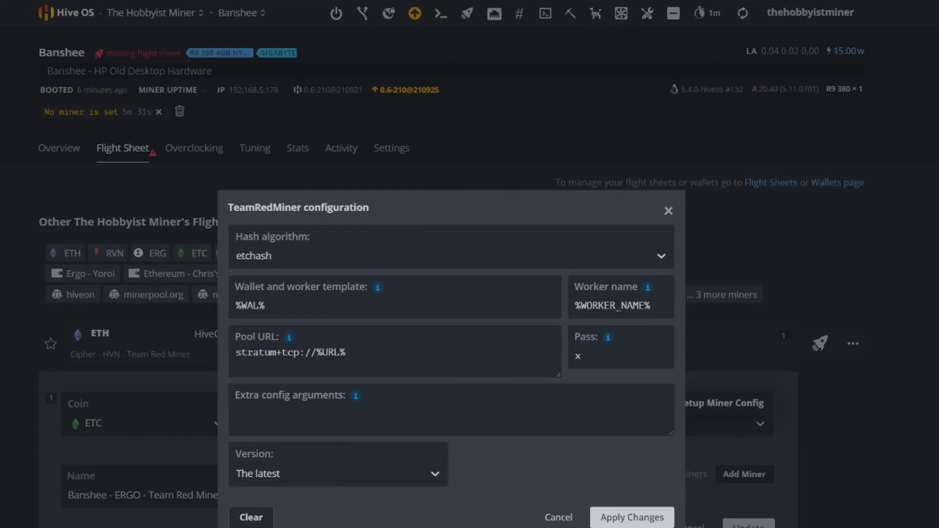
click(558, 517)
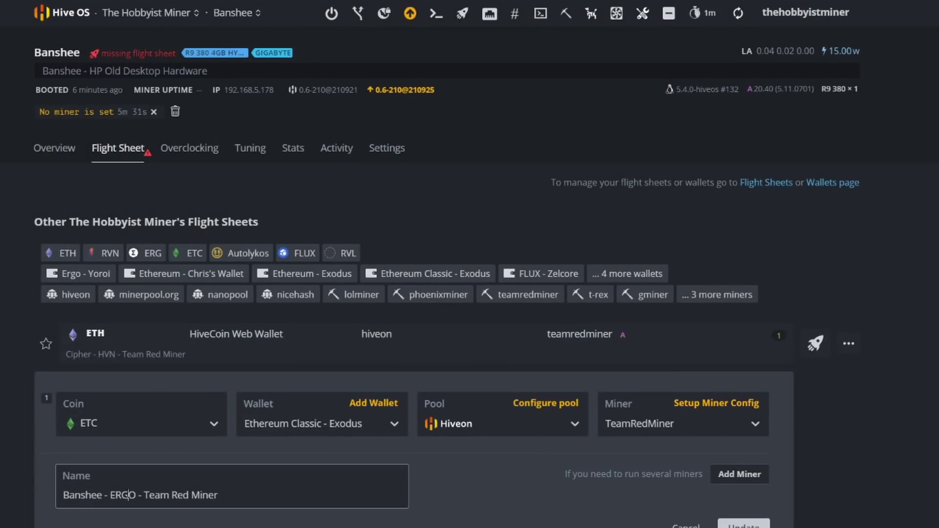
double_click(122, 495)
text(ETC)
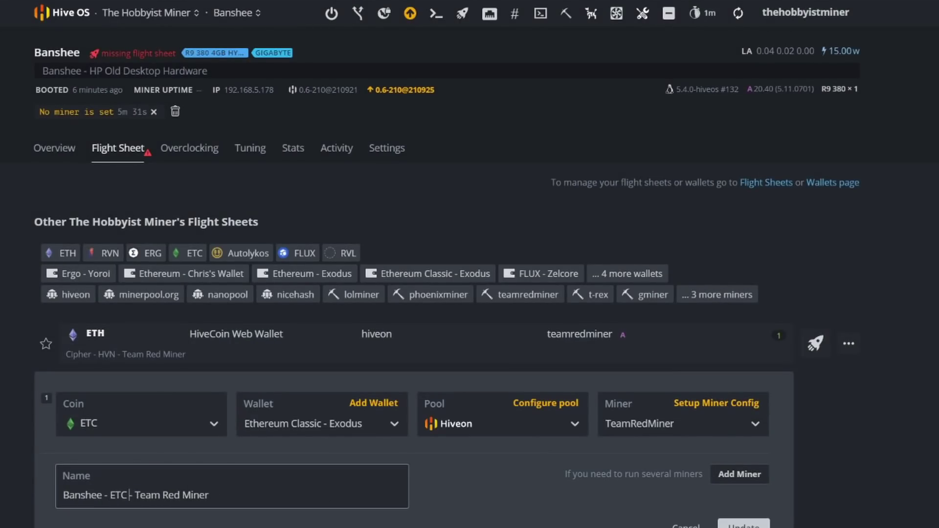
click(743, 526)
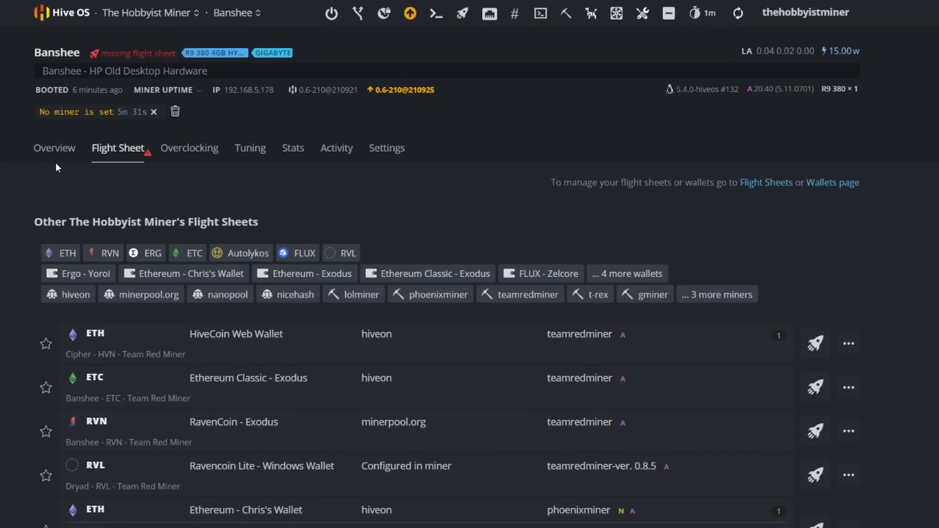
click(60, 22)
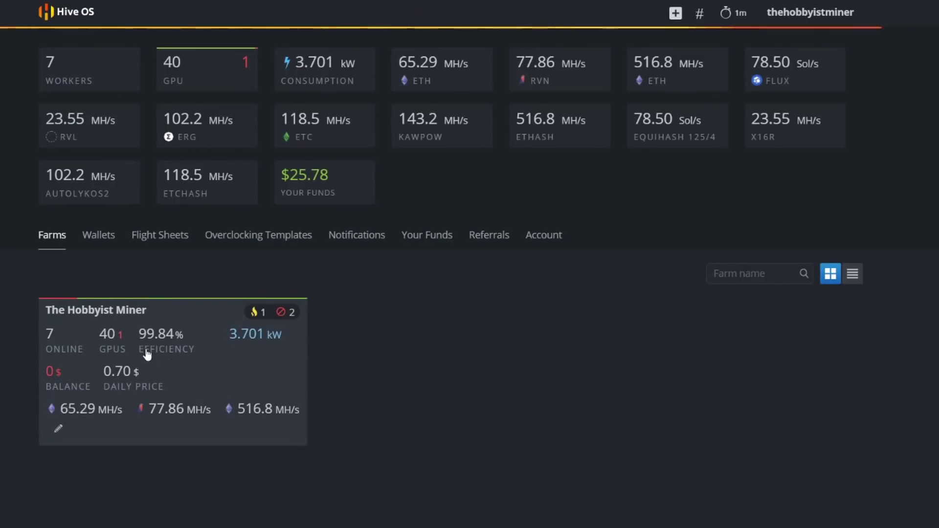
click(212, 360)
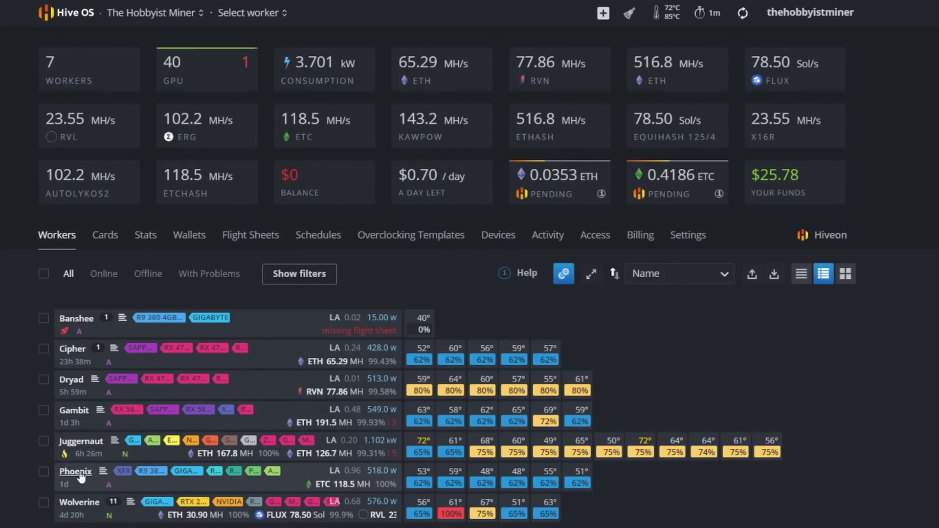
click(75, 472)
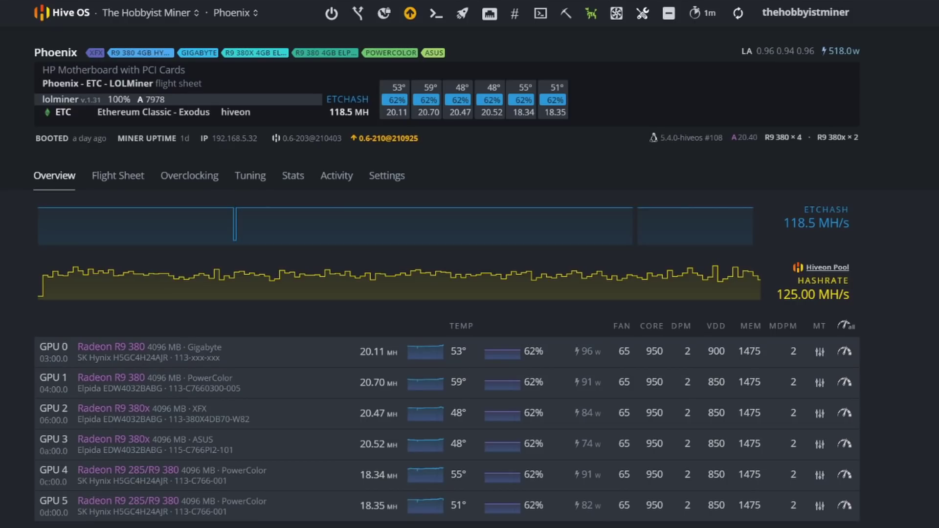
Step: Go to the Banshee rig in The Hobbyist Miner farm and open GPU 0's overclock dialog
click(56, 15)
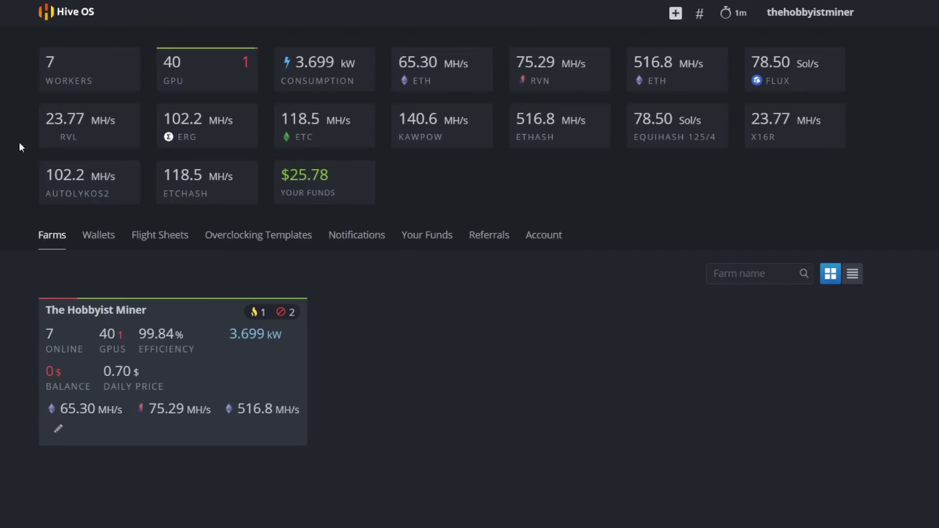
click(218, 370)
click(73, 319)
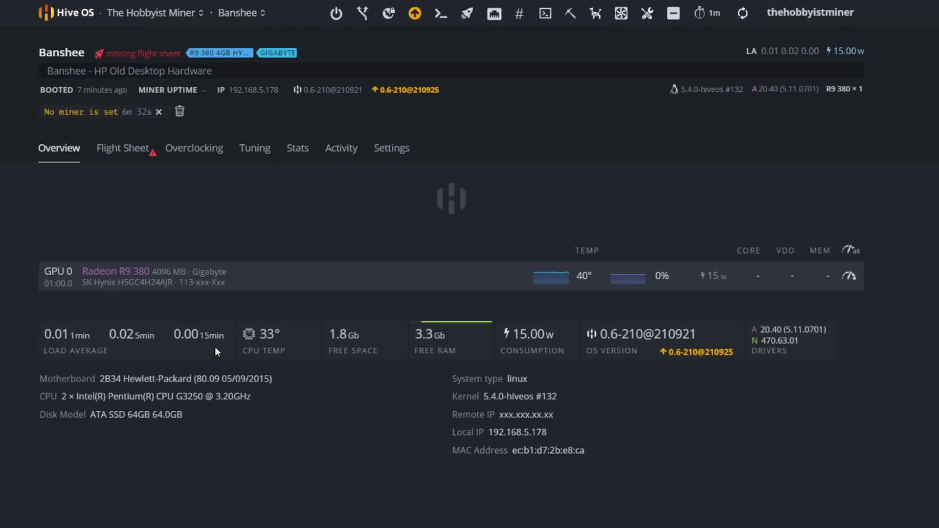
click(849, 276)
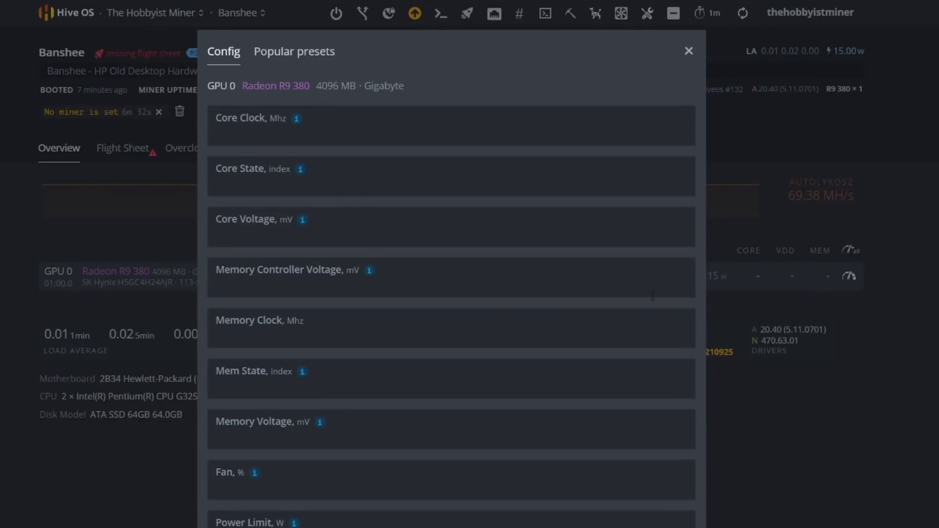
Step: Enter Core Clock 950, Core State 2 and Core Voltage 900 for GPU 0
click(249, 131)
text(900)
key(Tab)
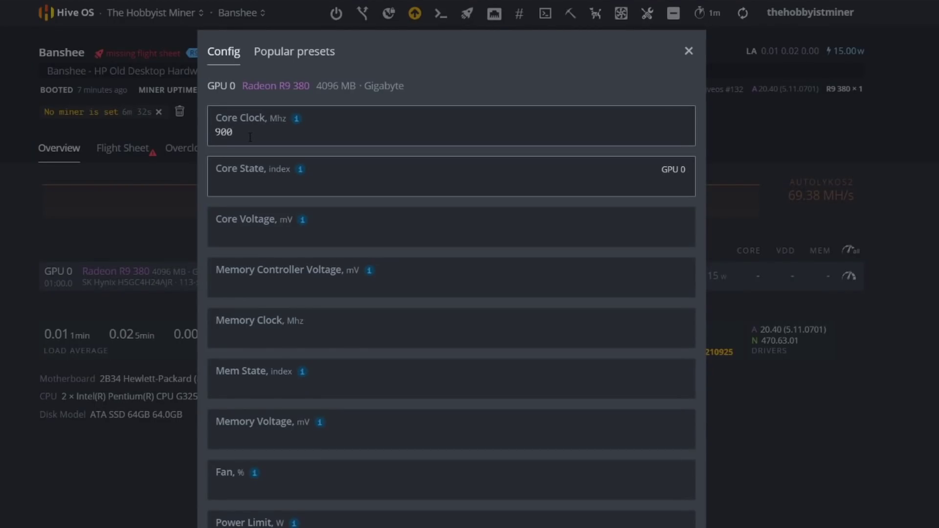
text(2)
key(Tab)
text(9)
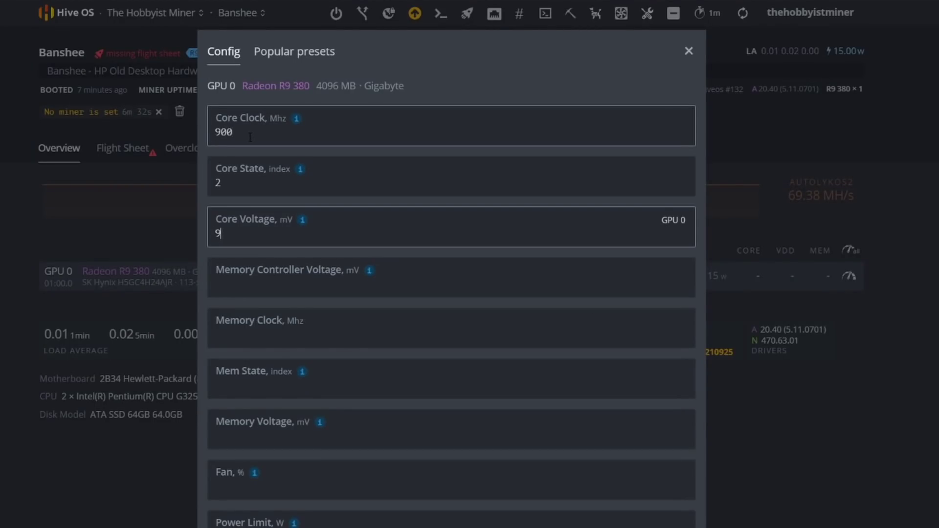
drag(249, 136, 167, 131)
text(954)
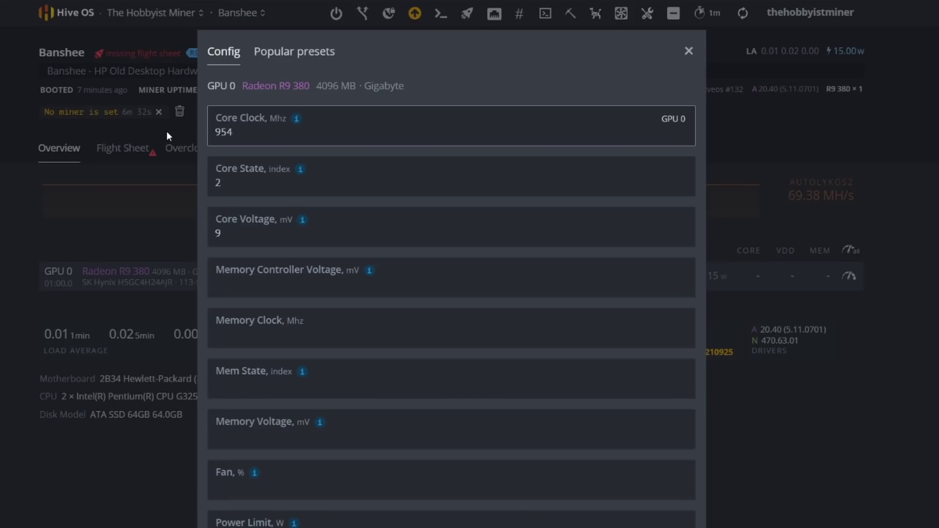
key(BackSpace)
text(0)
key(Tab)
key(Tab)
text(900)
key(Tab)
key(Tab)
text(81)
Step: Set Memory Clock 1475, Mem State 2 and Fan 65%, then apply the overclock
key(BackSpace)
key(BackSpace)
text(1475)
key(Tab)
text(2)
click(276, 471)
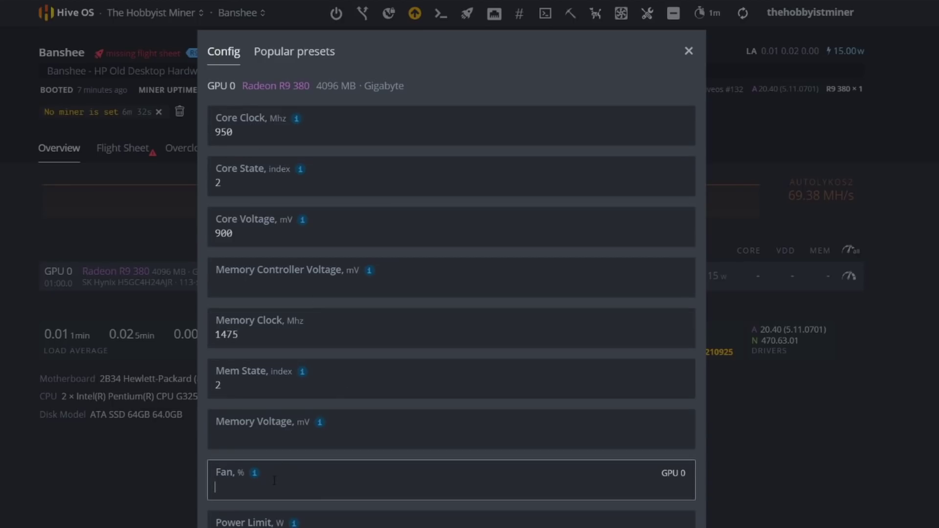
text(65)
key(Tab)
scroll(451, 294, down, 1)
key(Tab)
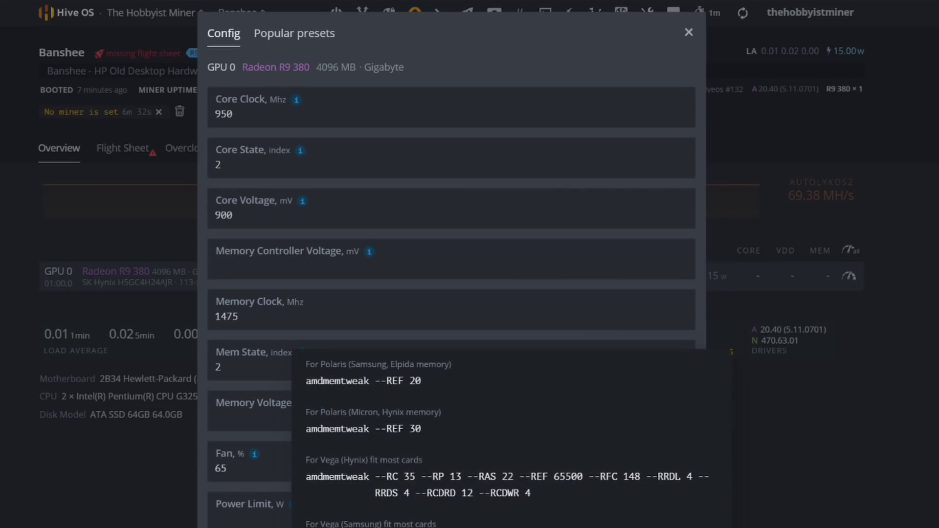
mouse_move(511, 420)
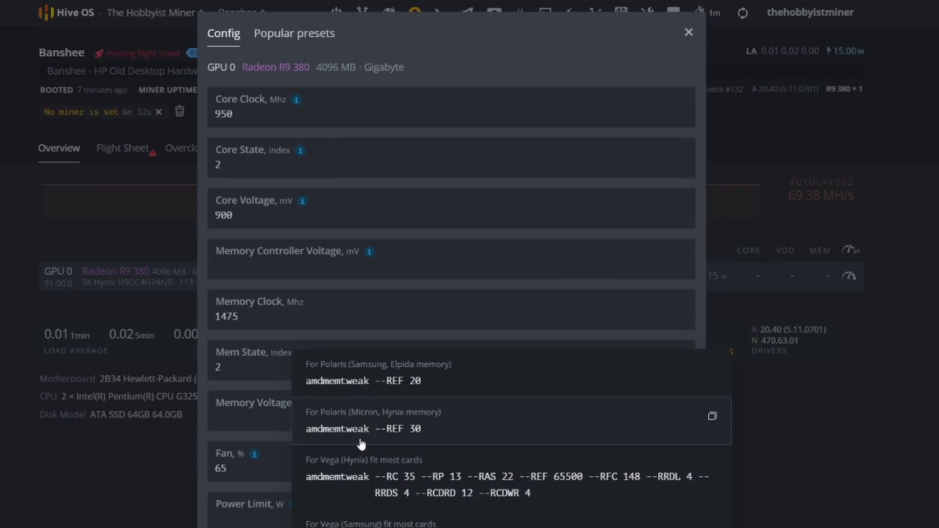
click(417, 433)
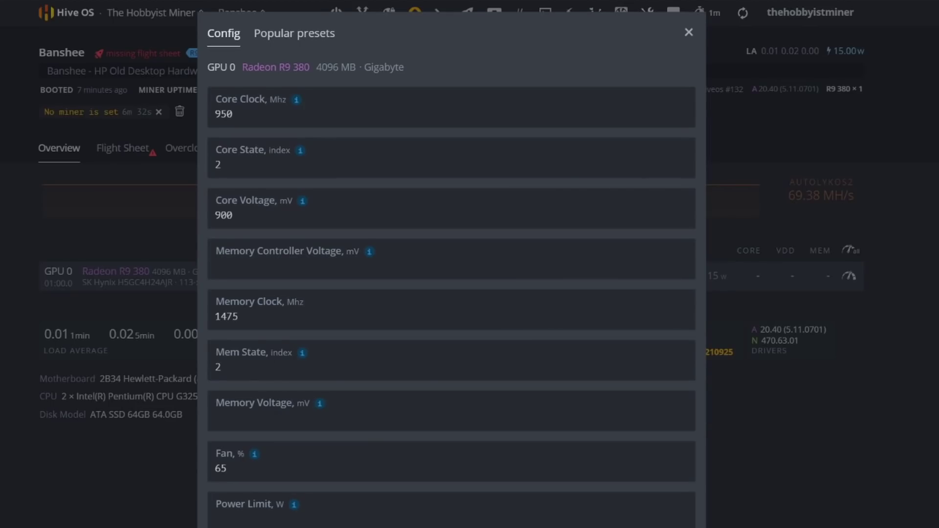
key(Return)
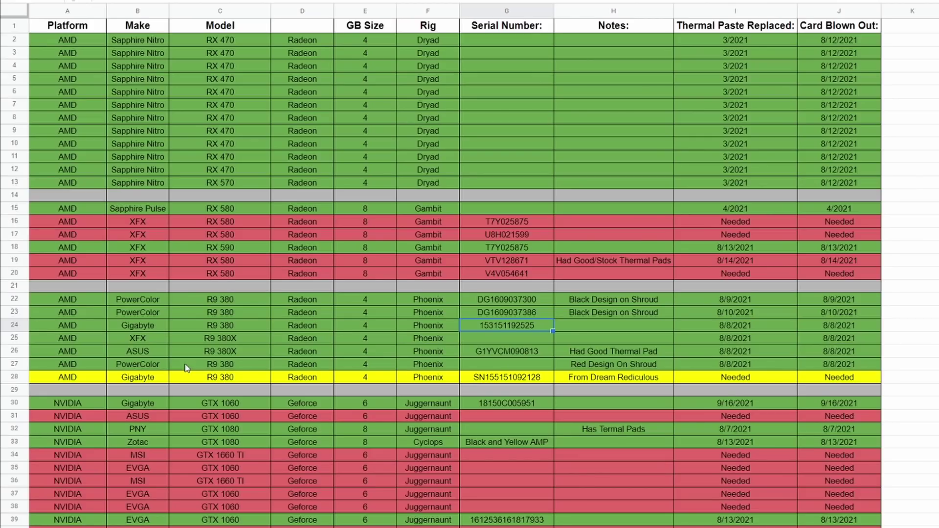
Step: Fill Gigabyte R9 380 row 28 (A–J) red, replacing a first green fill, and XFX RX 580 row 19 green
drag(66, 387, 590, 382)
click(629, 395)
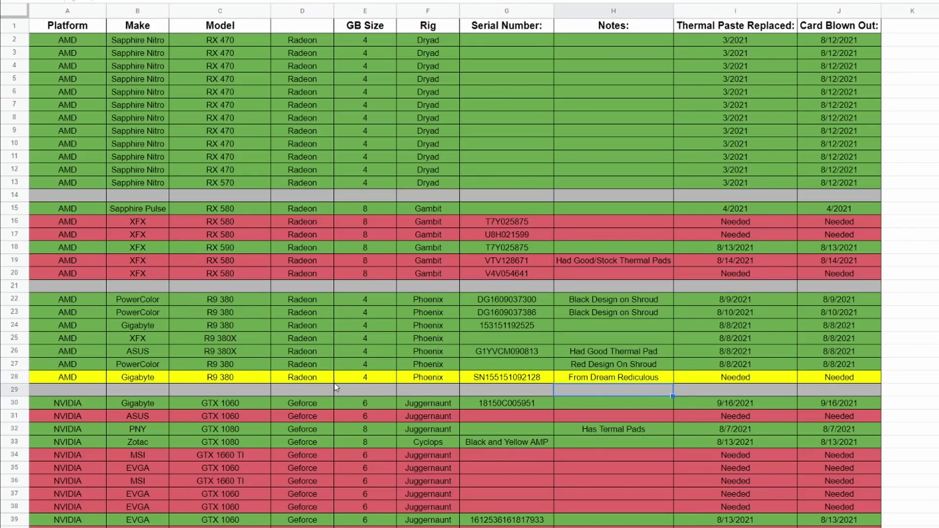
click(755, 380)
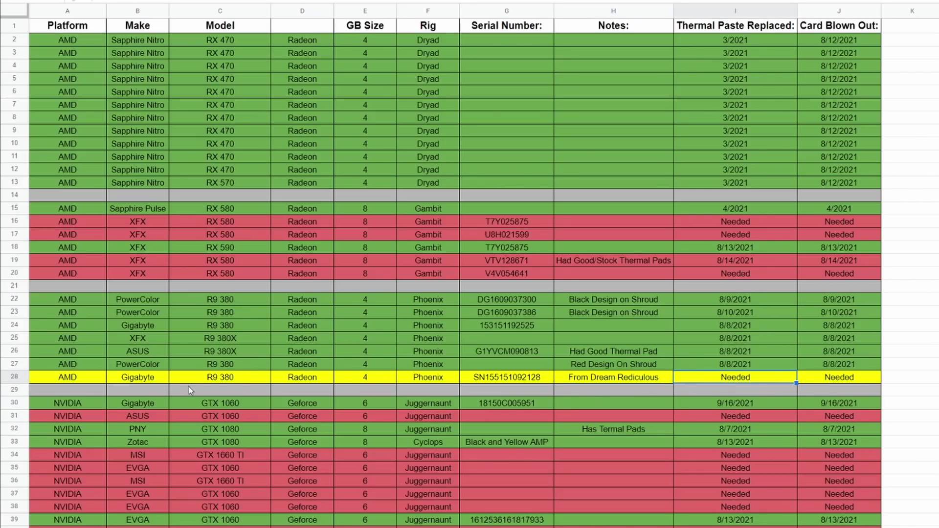
mouse_move(72, 381)
mouse_down()
mouse_move(603, 372)
mouse_move(860, 379)
mouse_up()
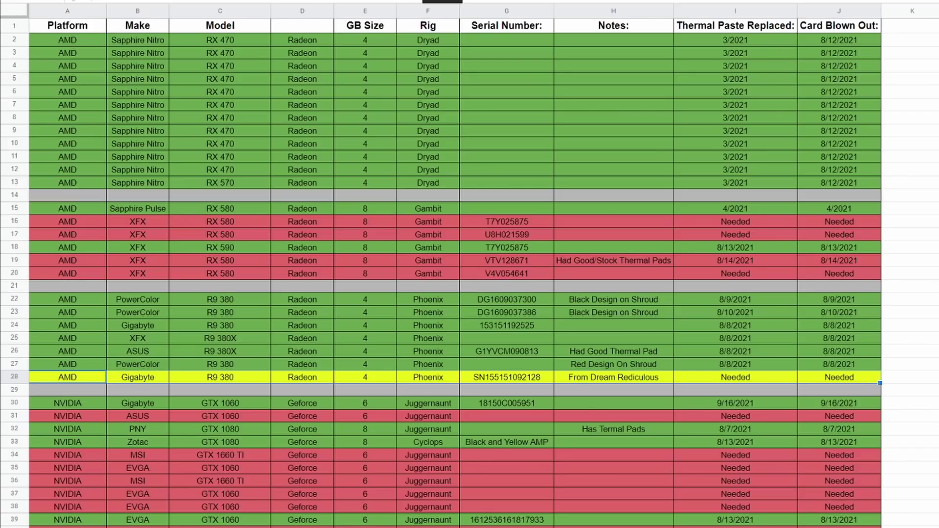
click(442, 1)
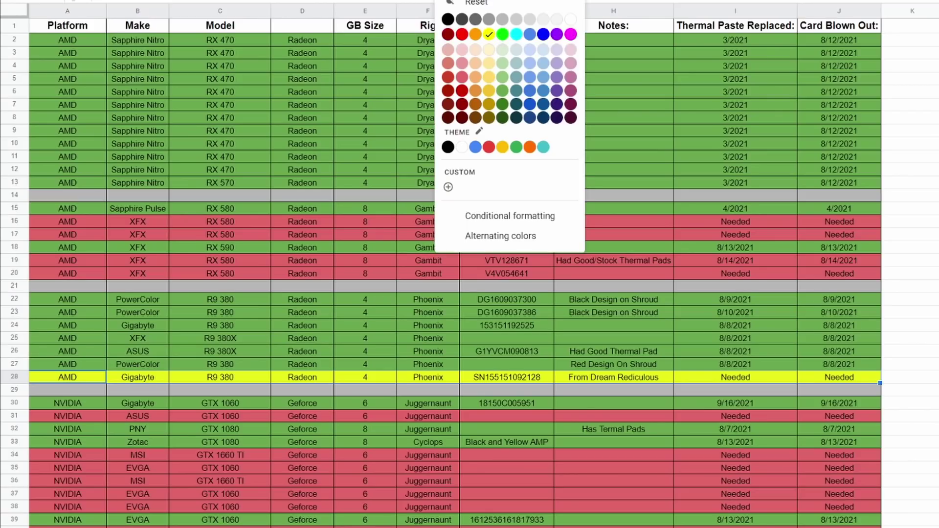
click(504, 90)
click(443, 1)
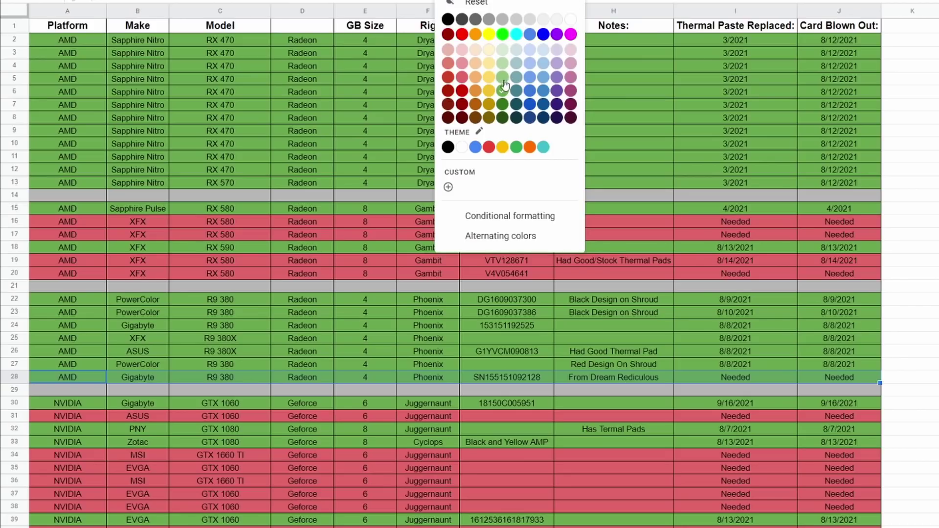
click(461, 79)
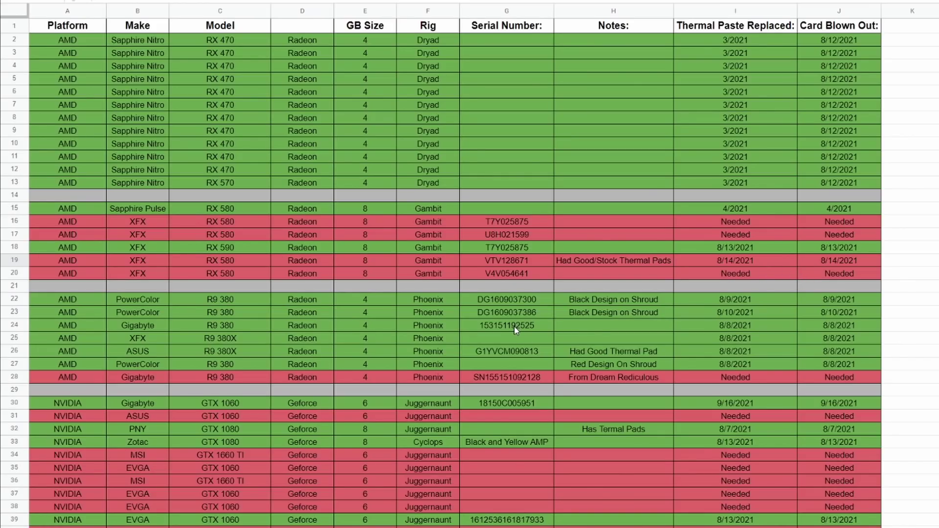
scroll(512, 334, down, 2)
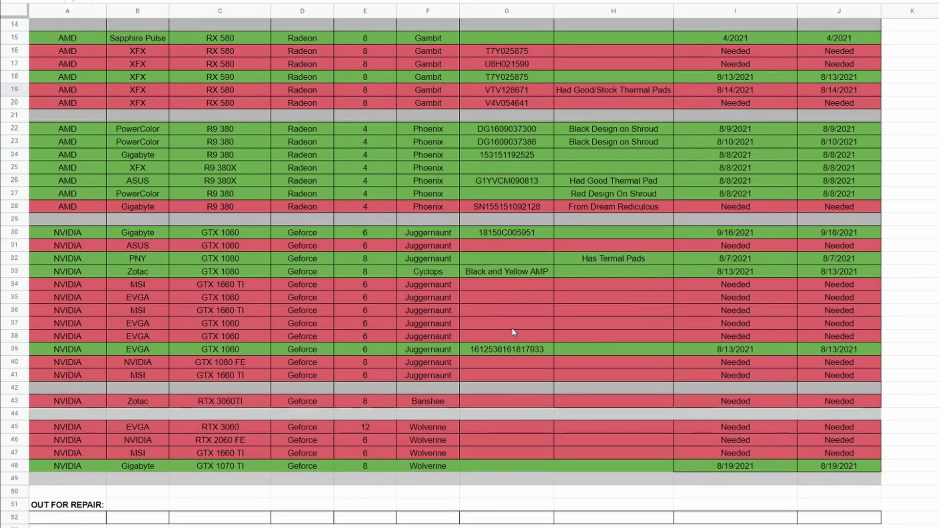
scroll(514, 330, up, 2)
scroll(516, 326, up, 2)
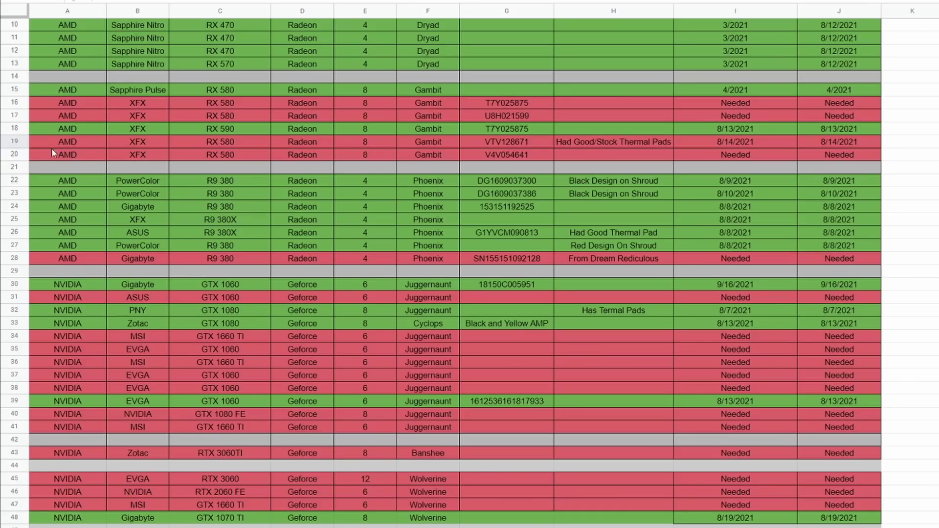
mouse_move(65, 142)
mouse_down()
mouse_move(609, 151)
mouse_move(849, 142)
mouse_up()
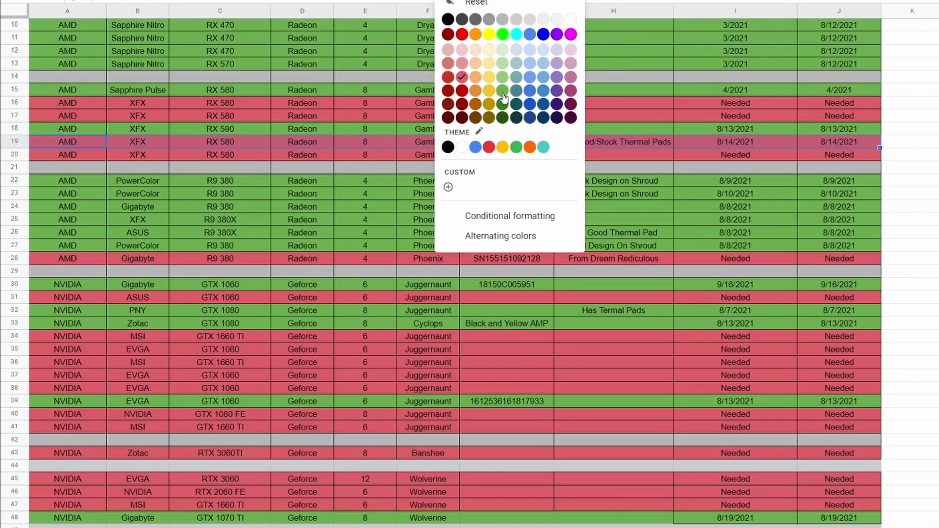
click(506, 103)
scroll(757, 309, down, 3)
scroll(661, 293, up, 3)
scroll(586, 274, up, 2)
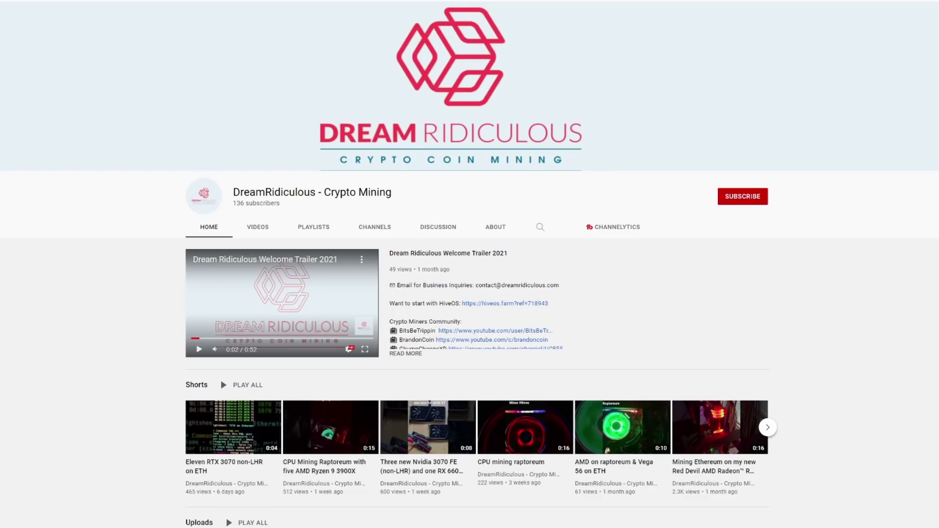
Step: Subscribe to the DreamRidiculous Crypto Mining YouTube channel
click(755, 196)
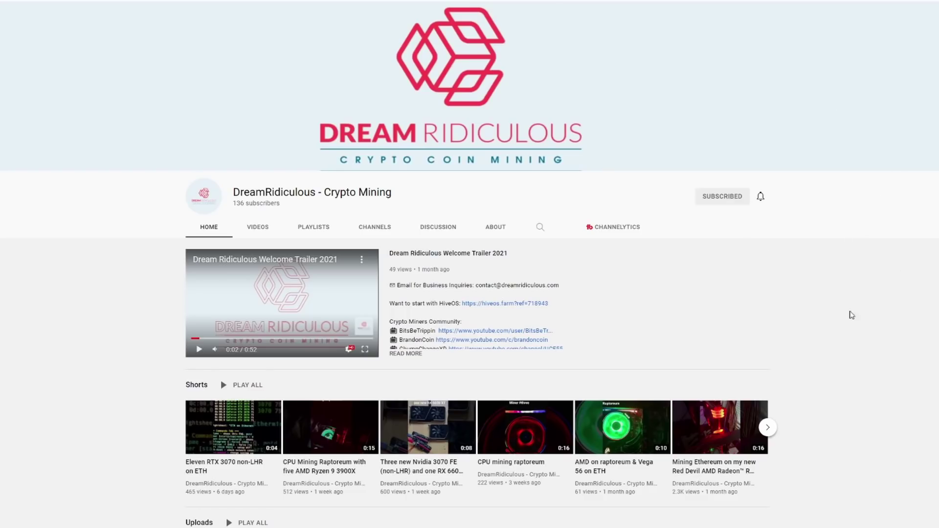